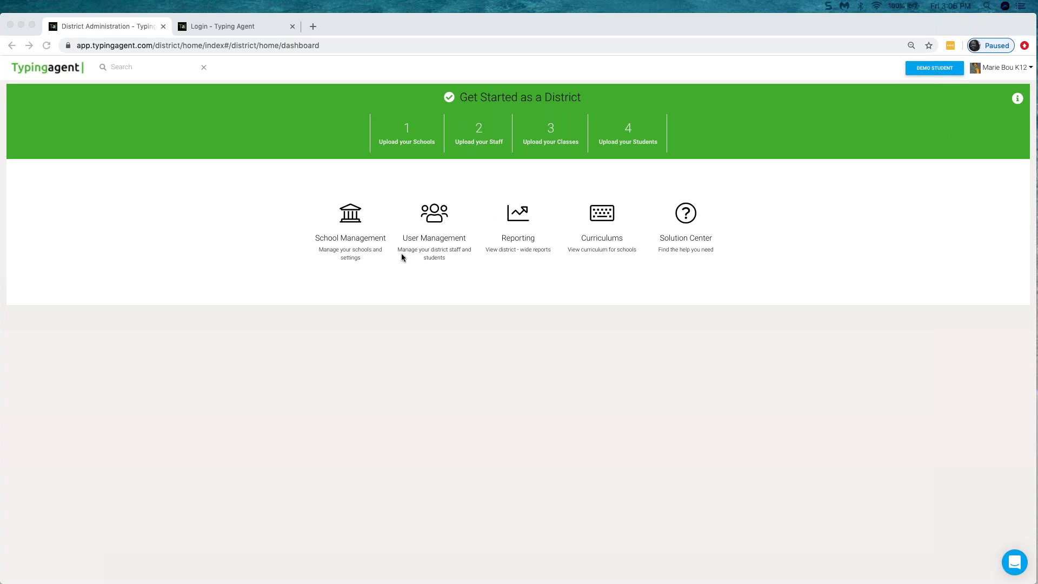
# Open School Management from the district dashboard to list the district's 8 schools
pyautogui.click(344, 238)
pyautogui.click(348, 239)
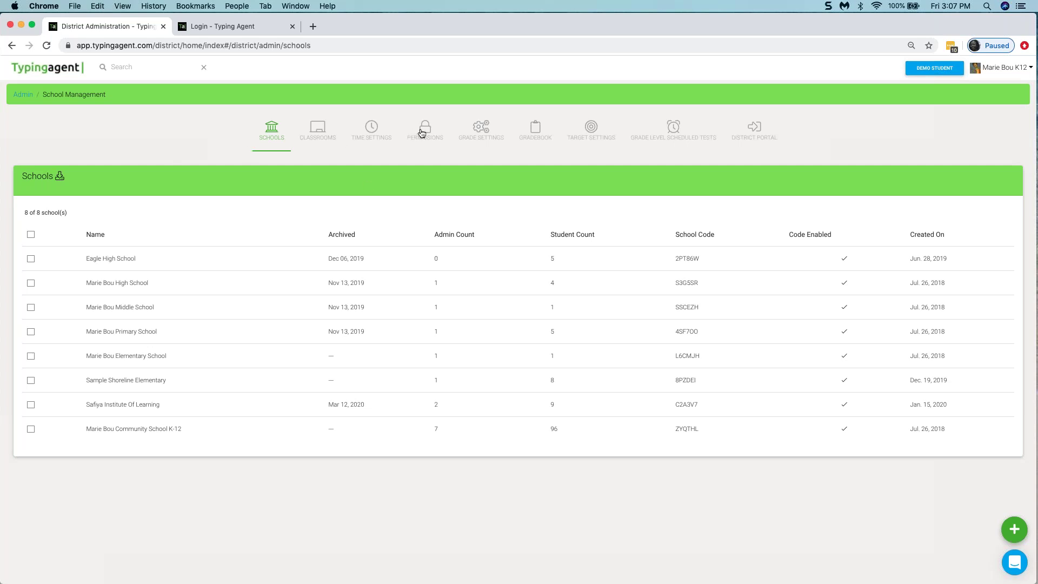
pyautogui.click(32, 75)
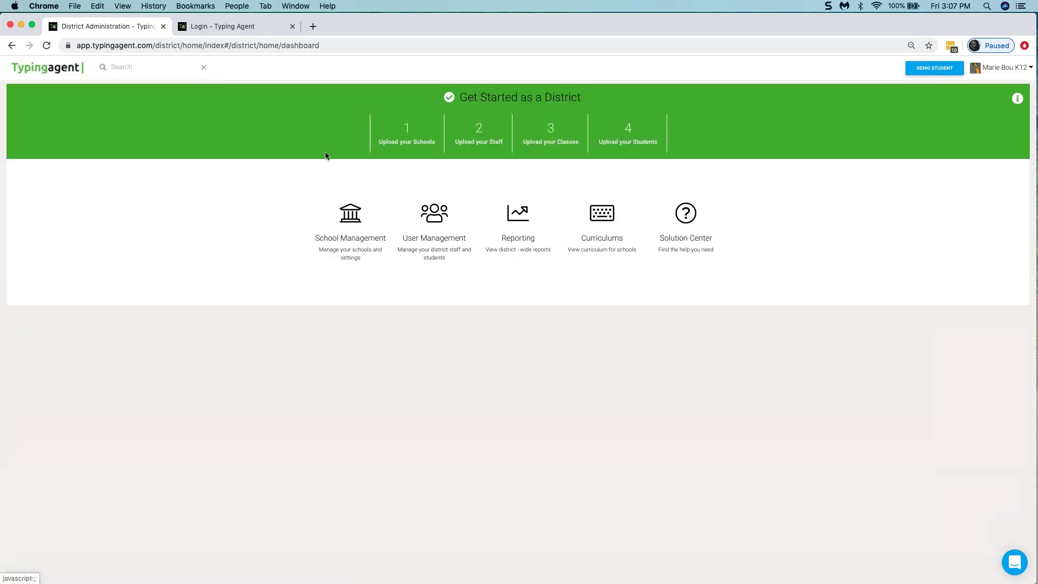
pyautogui.click(349, 226)
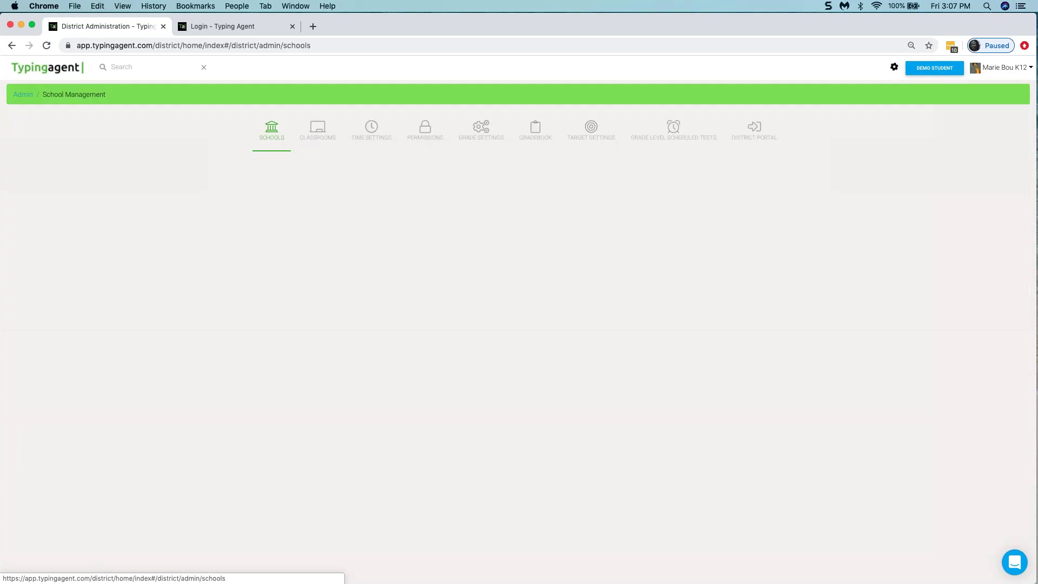
# In district Grade Settings, enable Skip Placement Test for 3rd grade and save
pyautogui.click(485, 137)
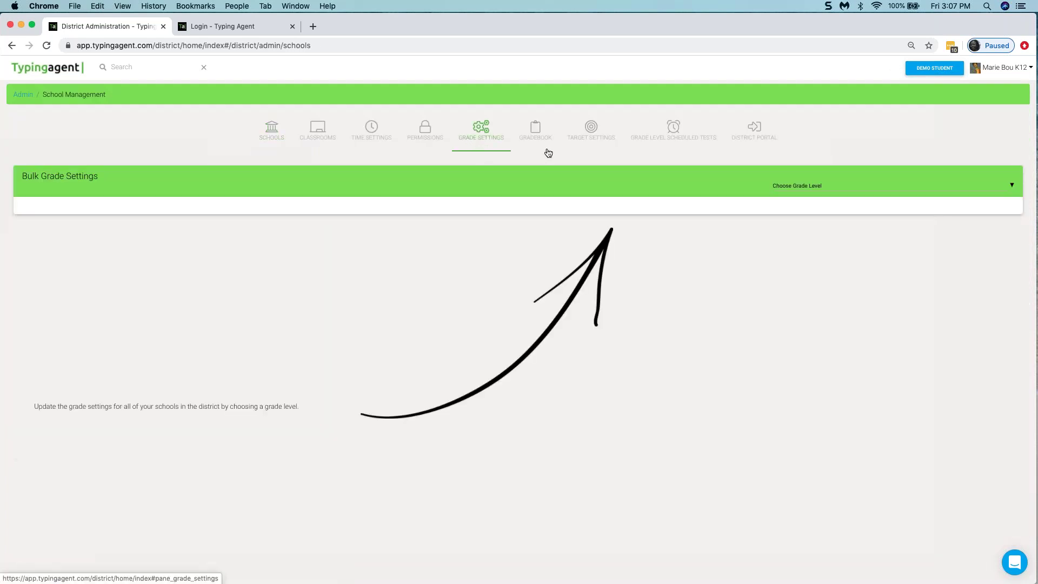
pyautogui.click(860, 193)
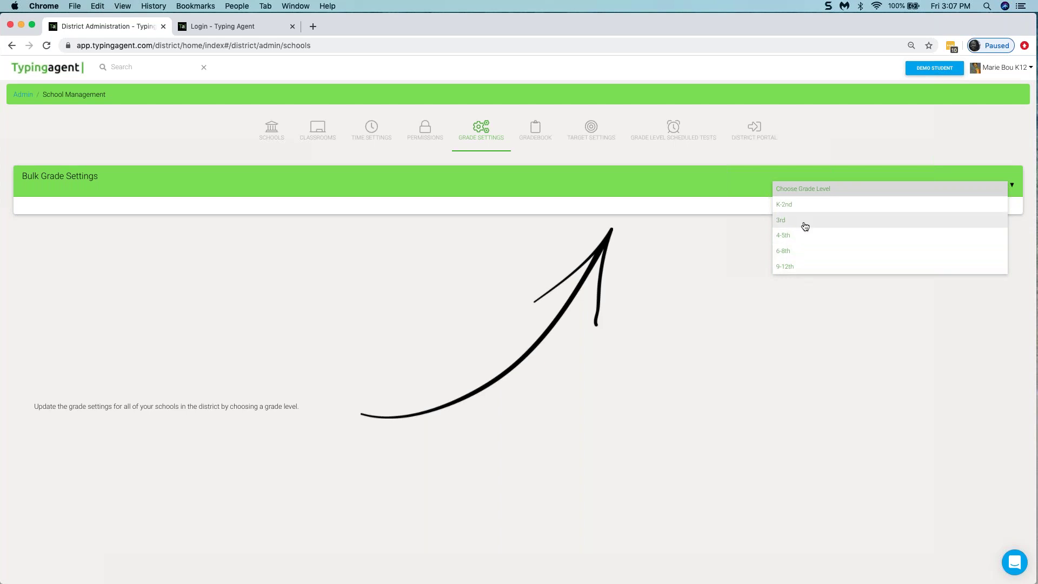
pyautogui.click(807, 224)
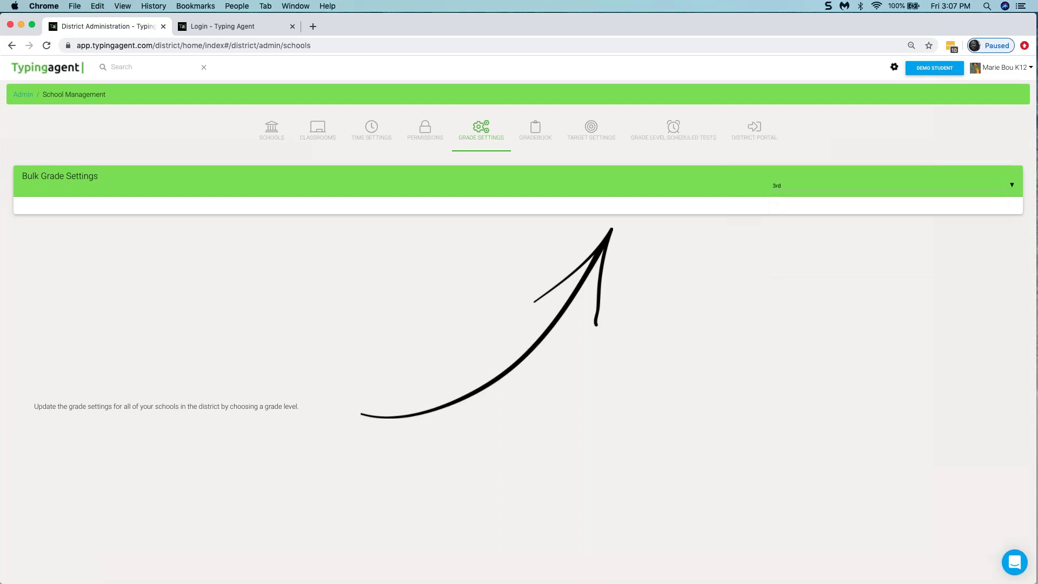
pyautogui.scroll(-2, 423, 314)
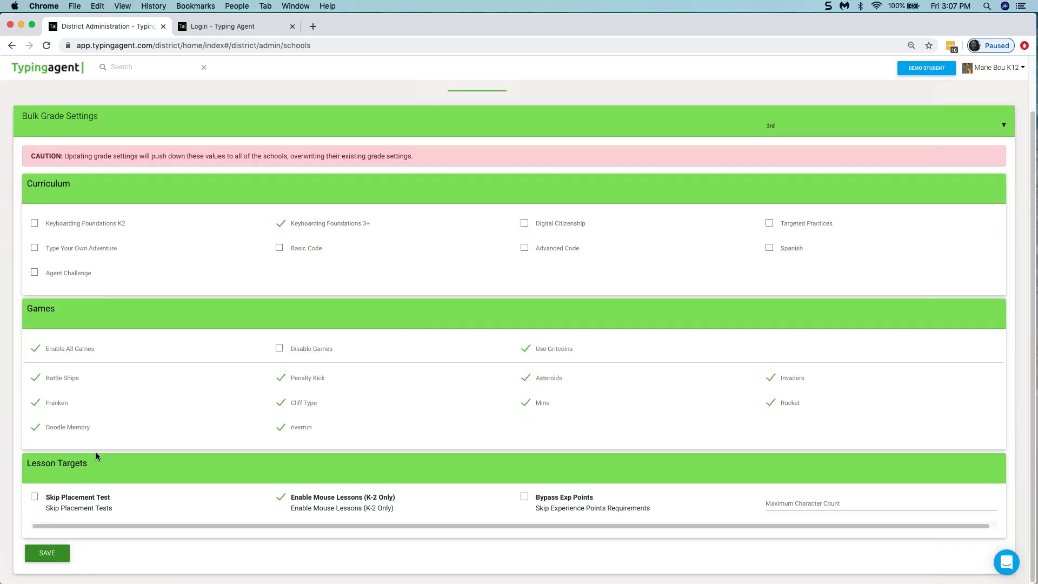
pyautogui.click(34, 497)
pyautogui.click(59, 558)
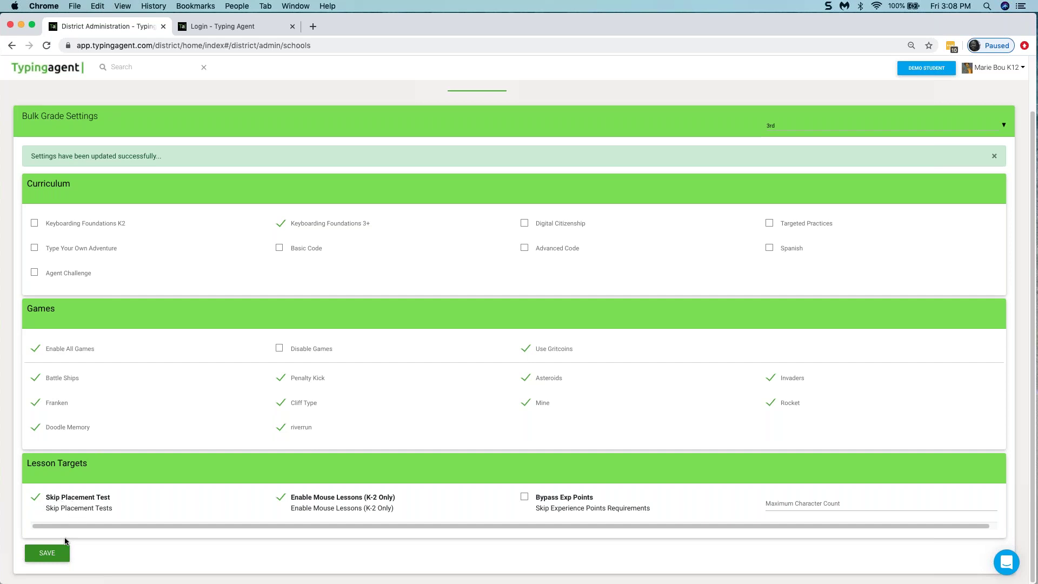
# Enable Skip Placement Test for the 6-8th grade level and save it district-wide
pyautogui.click(927, 130)
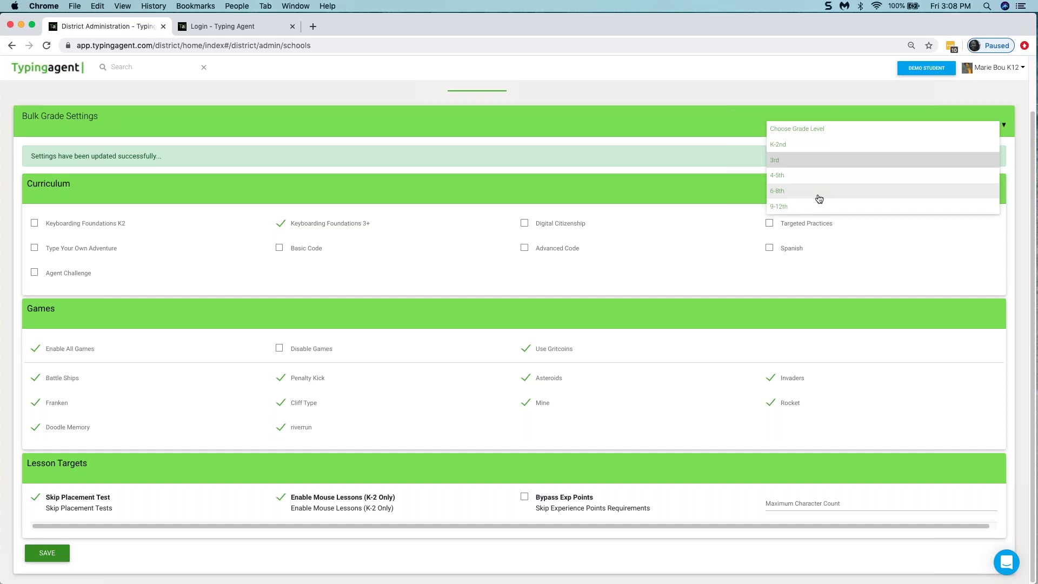
pyautogui.click(820, 191)
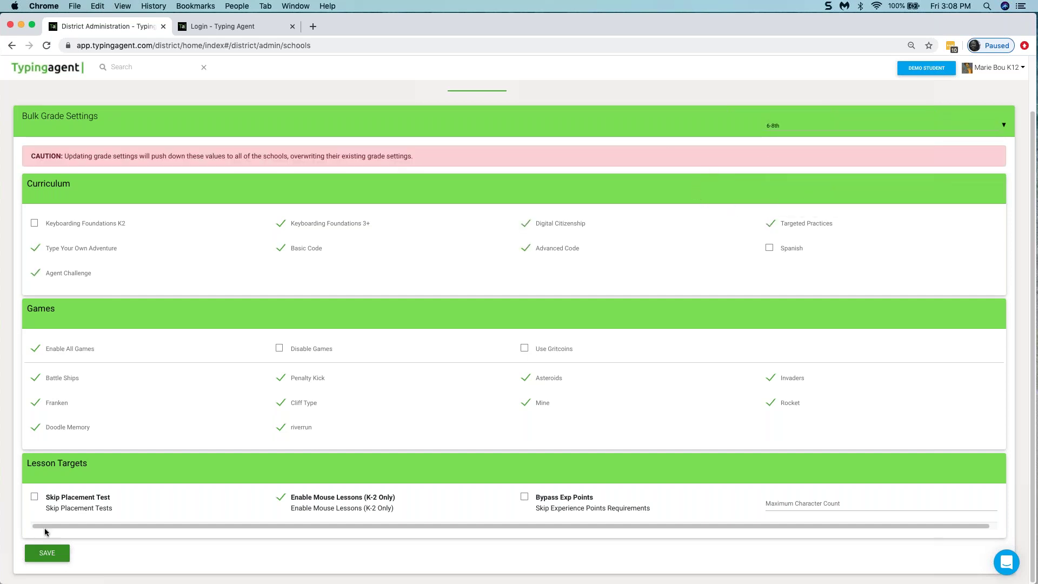
pyautogui.click(34, 497)
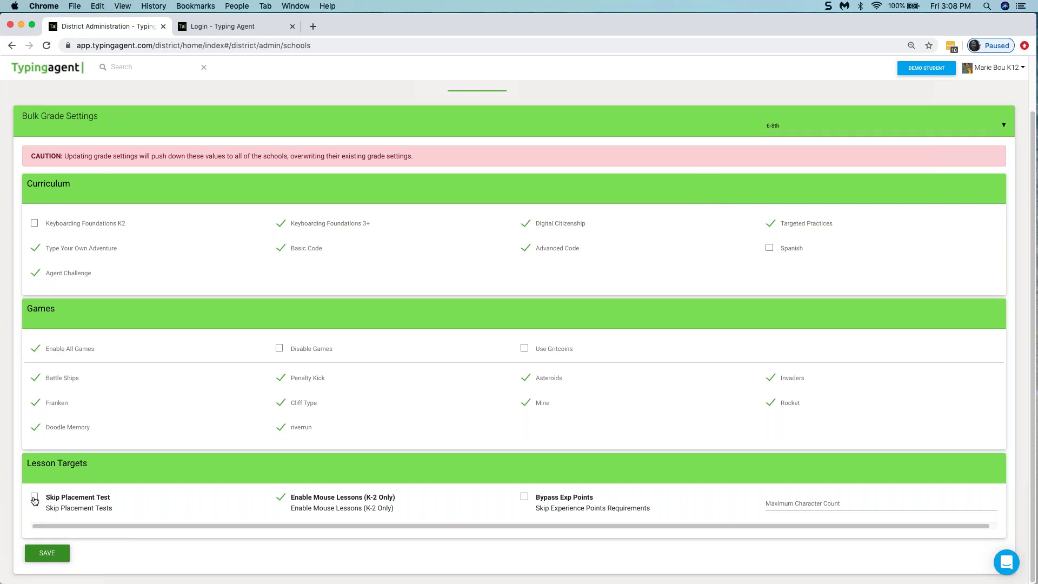
pyautogui.click(58, 557)
pyautogui.click(47, 557)
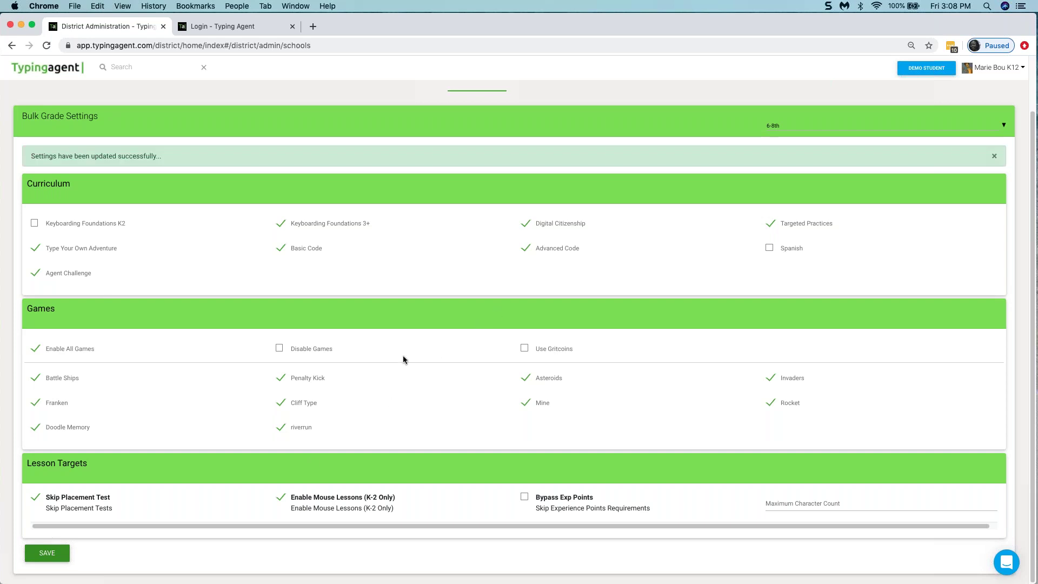
pyautogui.scroll(2, 281, 329)
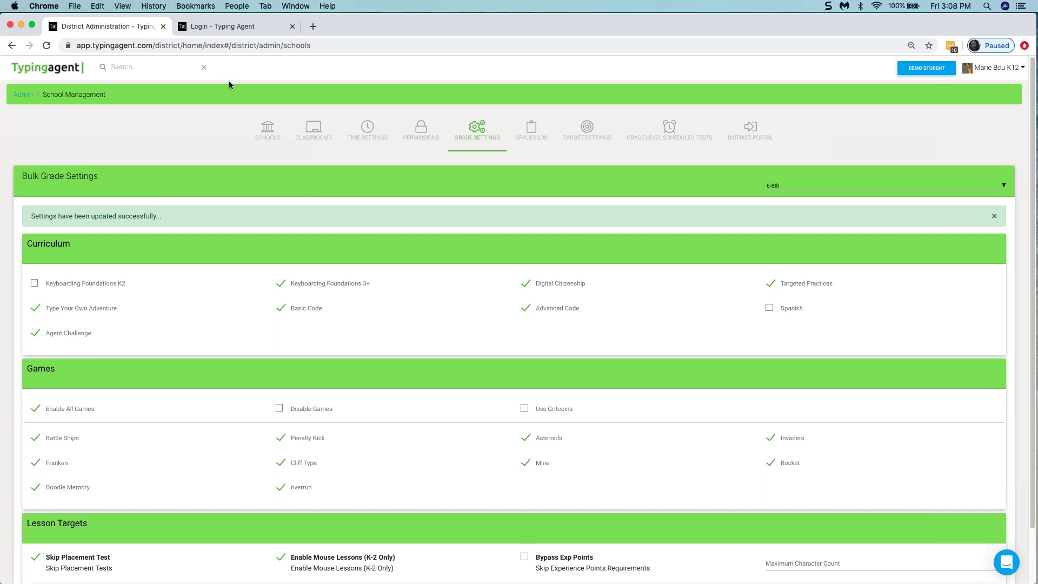
# Restrict Student Management, Curriculum and Classroom Management permissions to District Admin and save
pyautogui.click(435, 141)
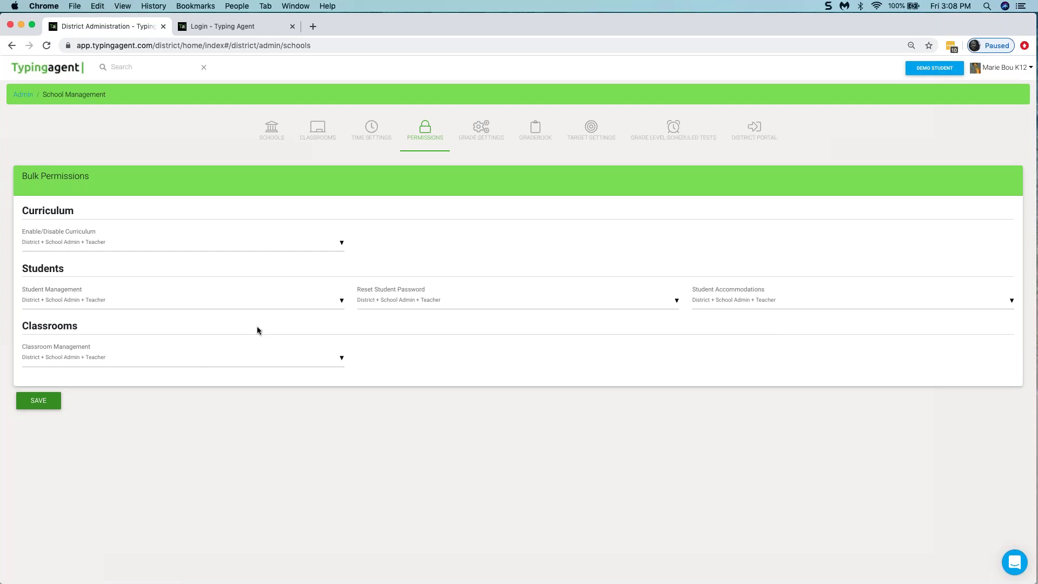
pyautogui.click(341, 303)
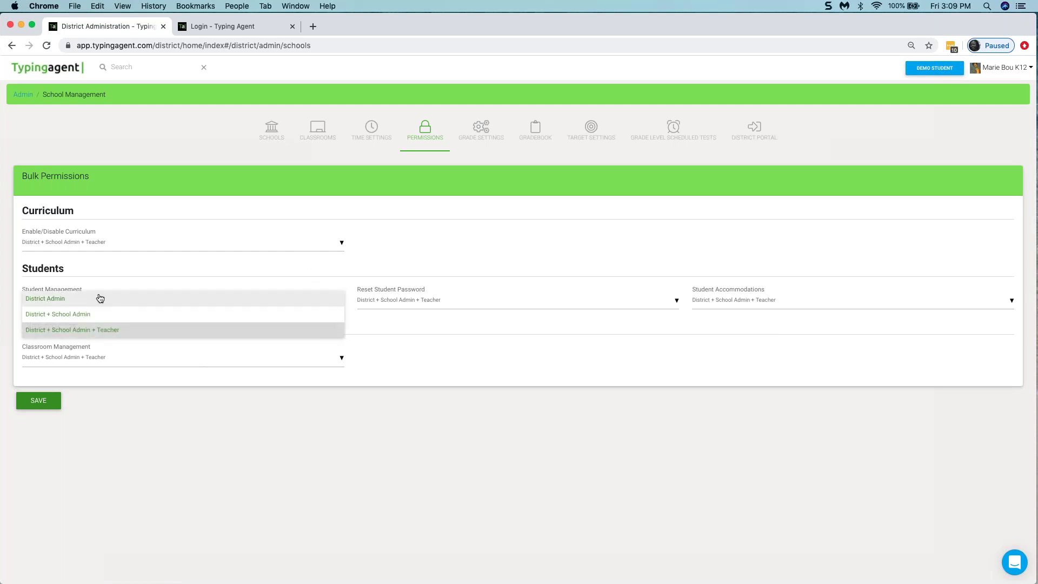
pyautogui.click(84, 299)
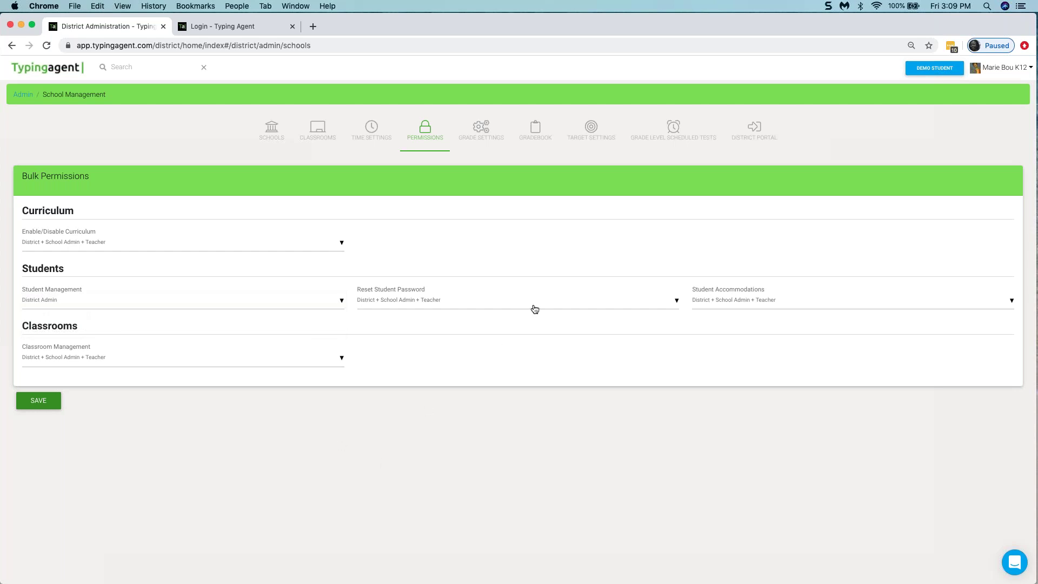
pyautogui.click(336, 249)
pyautogui.click(226, 237)
pyautogui.click(242, 362)
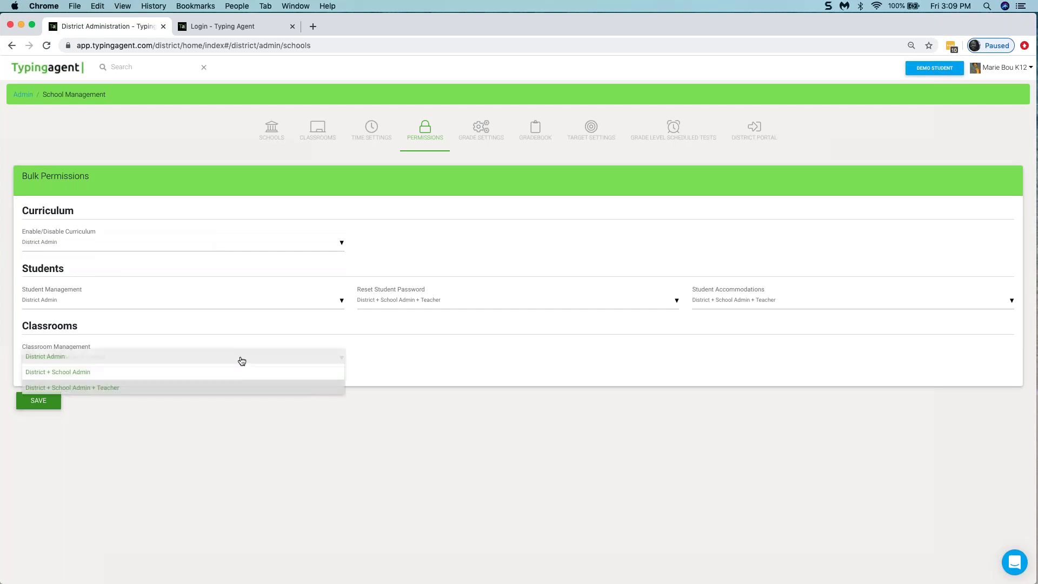
pyautogui.click(161, 356)
pyautogui.click(50, 404)
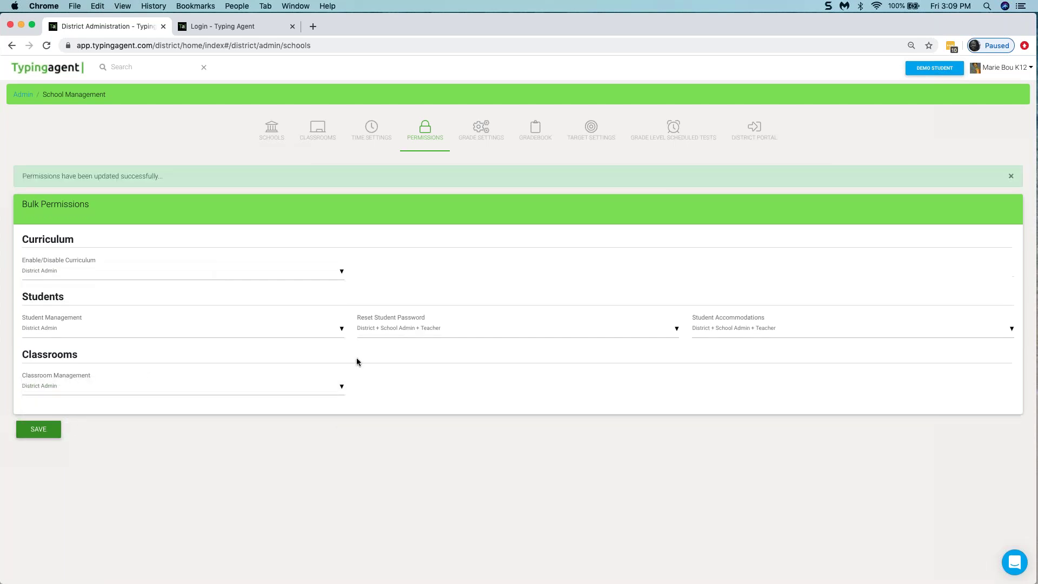
# Close the district admin page and log in to the standalone school account
pyautogui.click(162, 28)
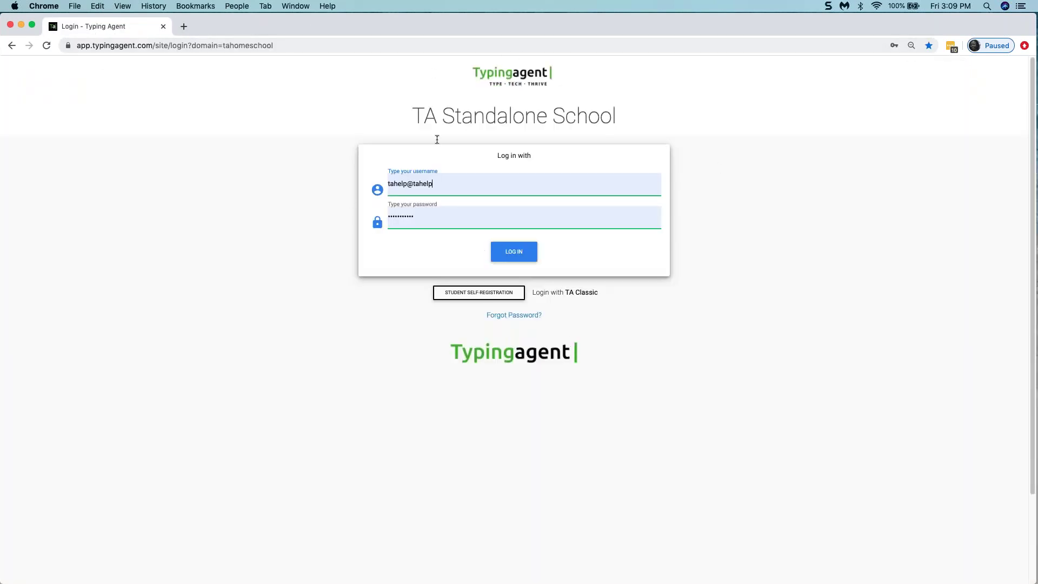
pyautogui.click(518, 255)
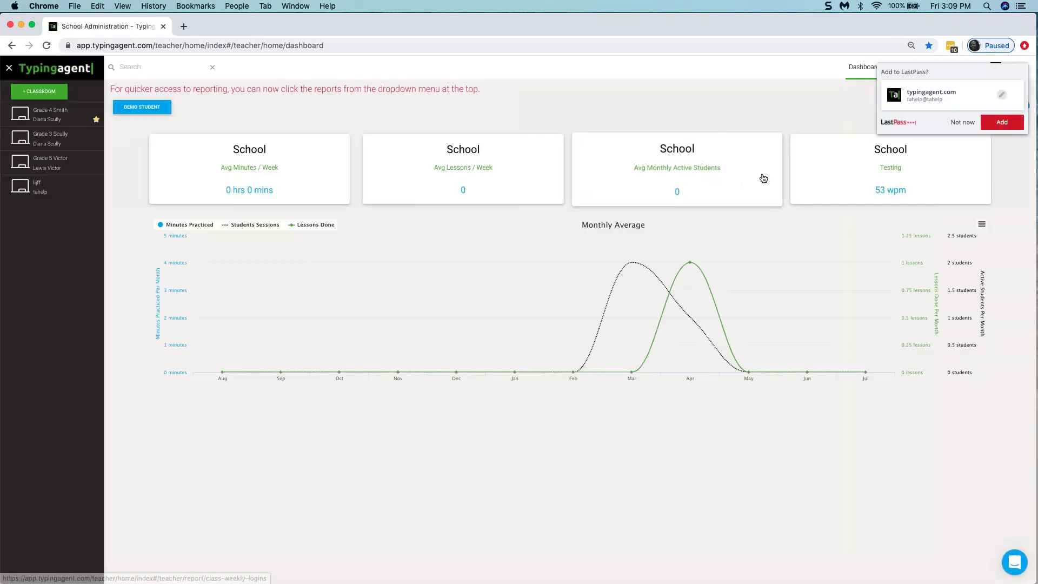
pyautogui.click(963, 122)
# View the school's 4-5th grade settings, where Skip Placement Test is still unchecked
pyautogui.click(971, 66)
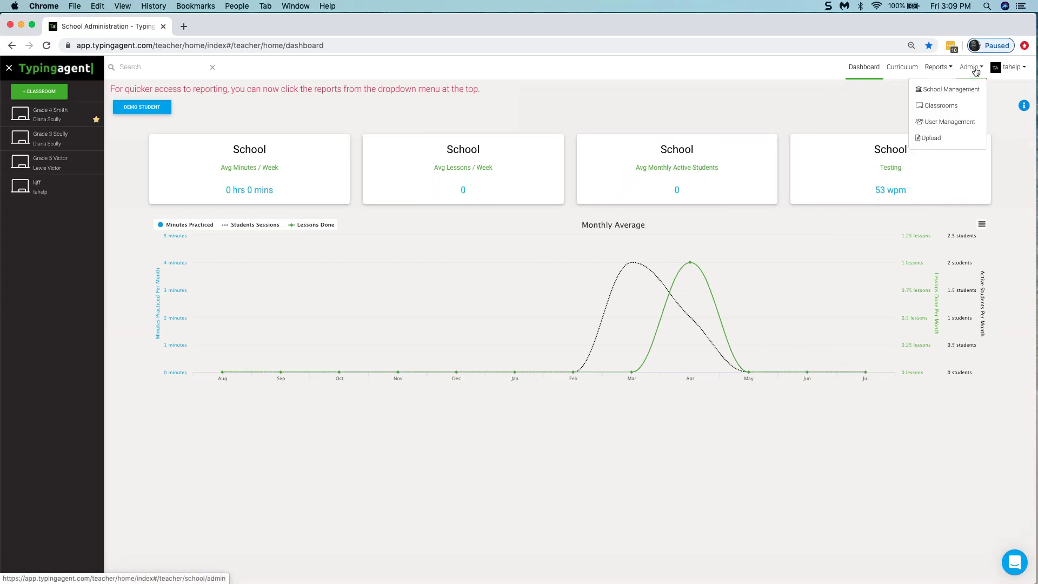
pyautogui.click(933, 92)
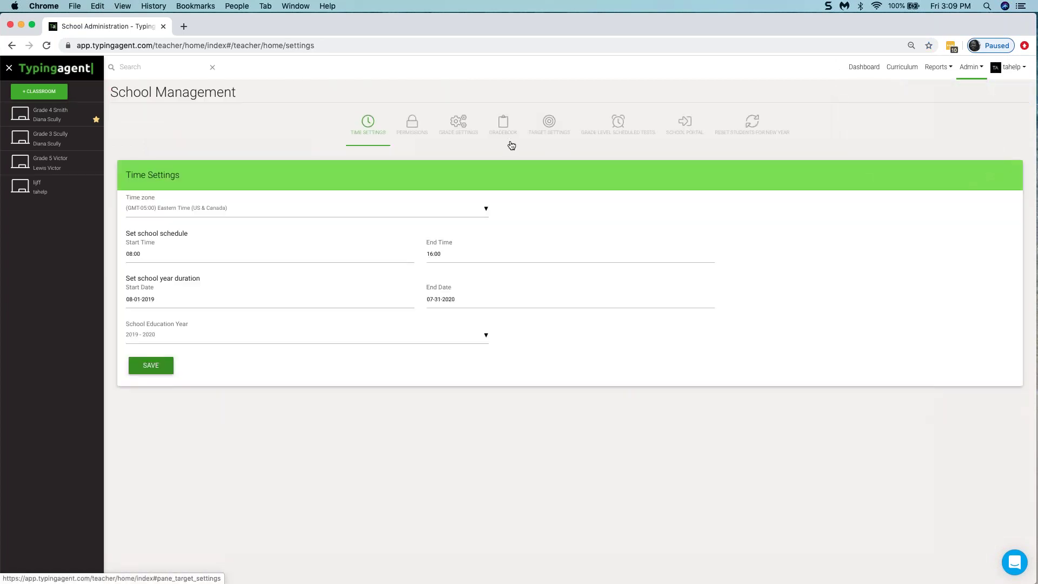
pyautogui.click(458, 137)
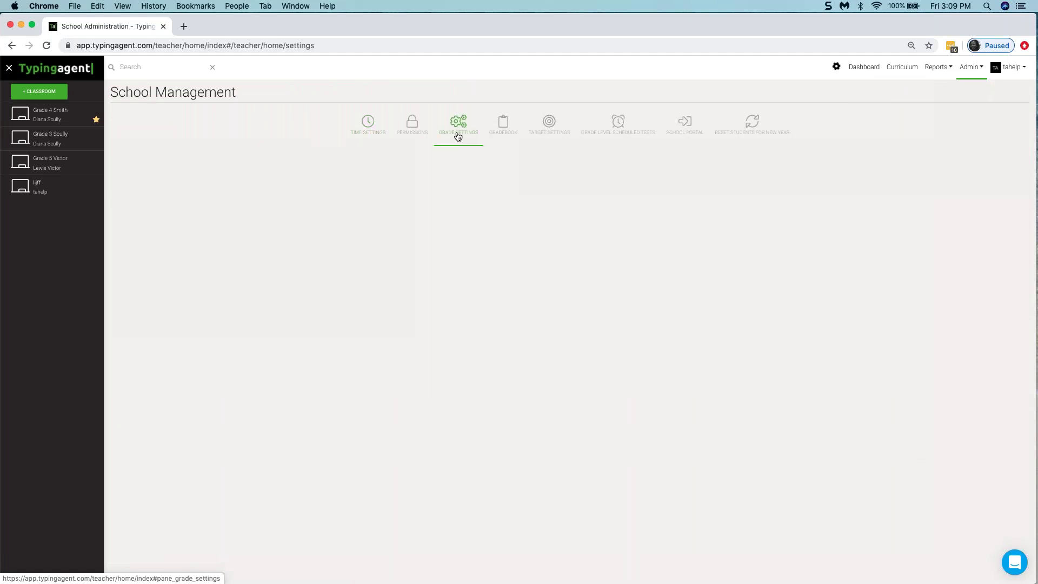
pyautogui.click(882, 172)
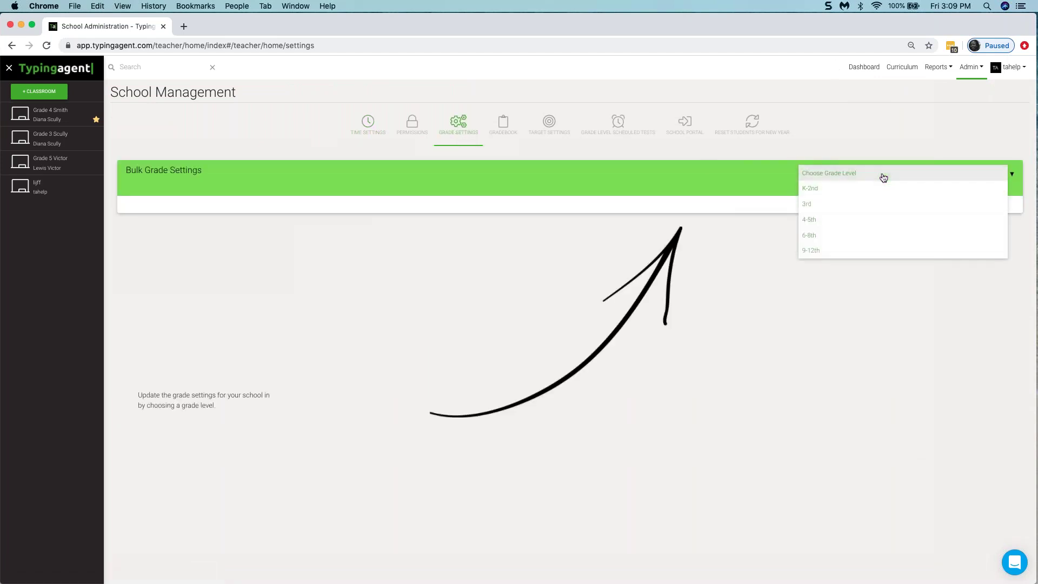
pyautogui.click(821, 227)
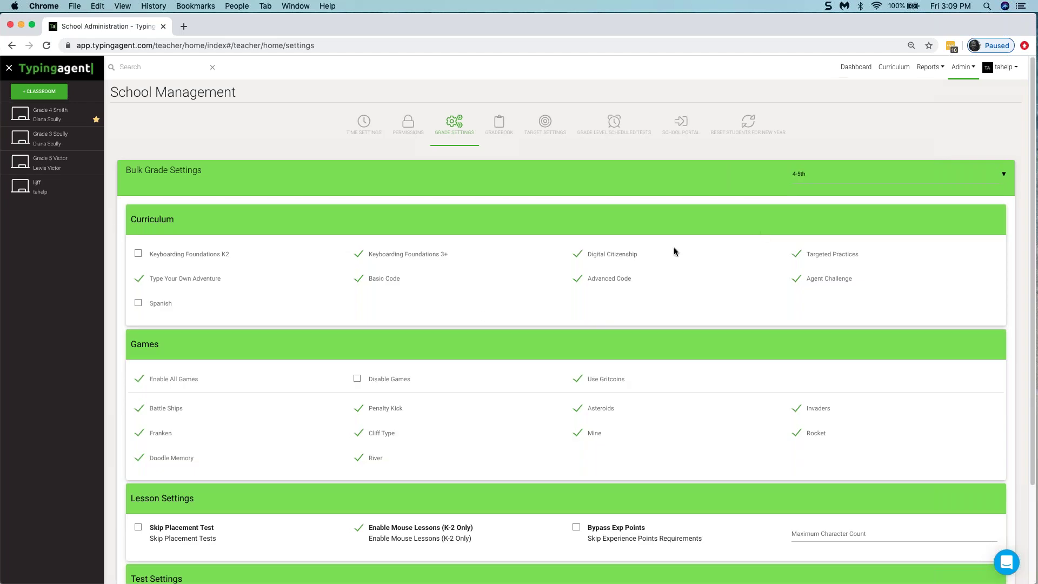
pyautogui.scroll(-5, 478, 315)
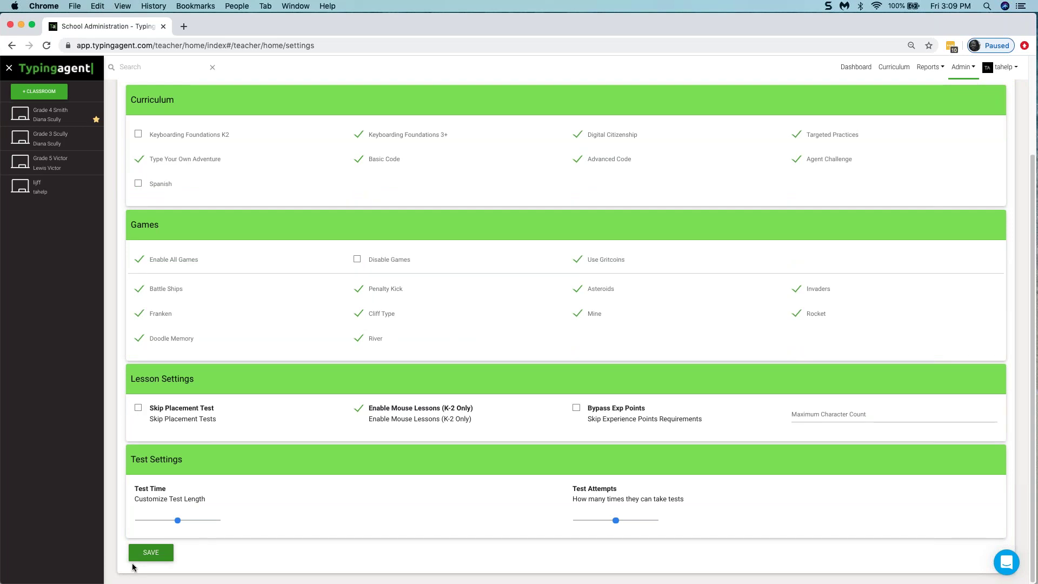
pyautogui.scroll(3, 715, 254)
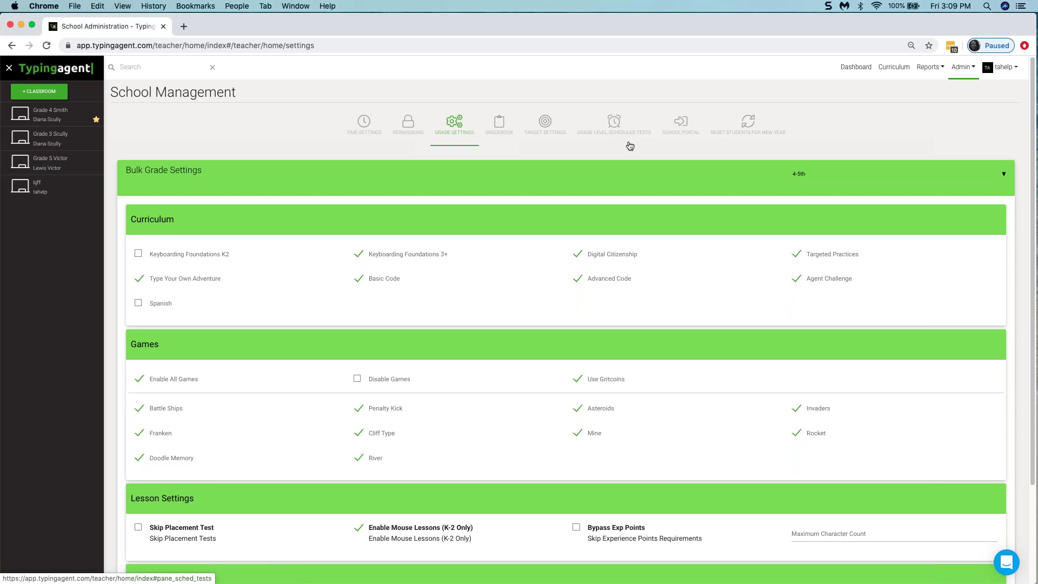
# Set Skip Placement Test to Yes in the Grade 5 class's Accessibility Options
pyautogui.click(38, 167)
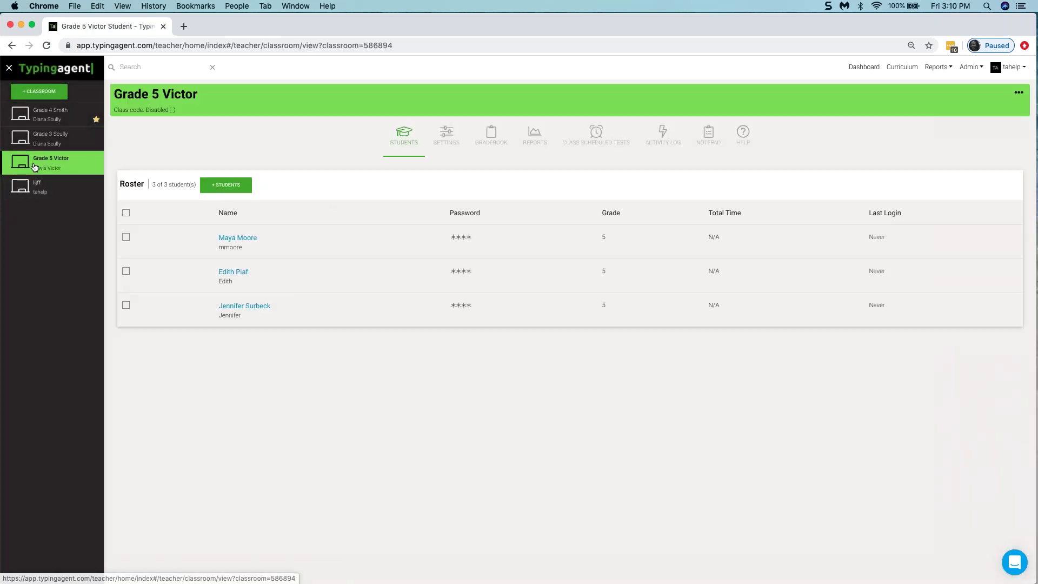
pyautogui.click(446, 141)
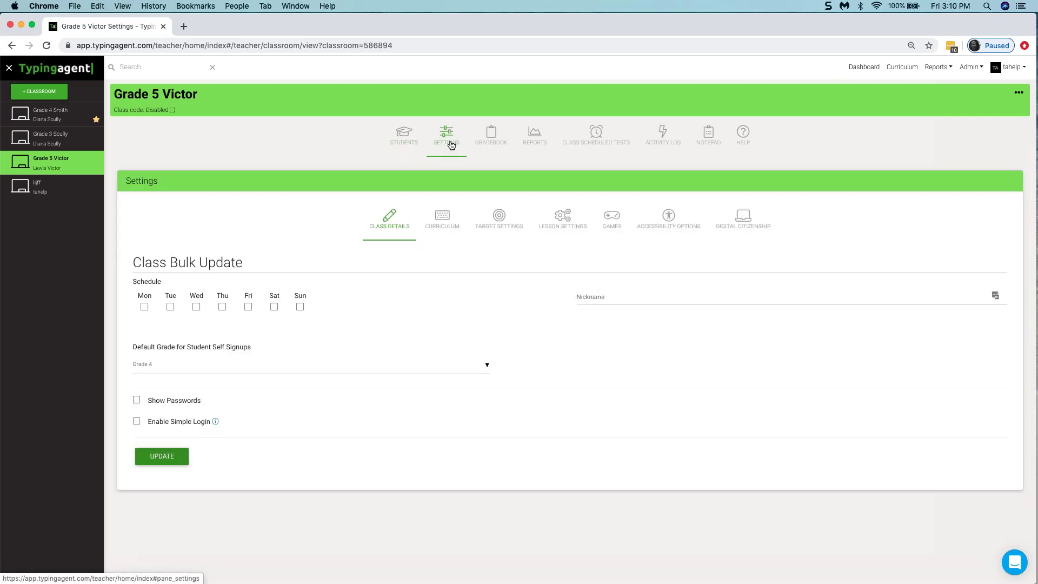
pyautogui.click(671, 222)
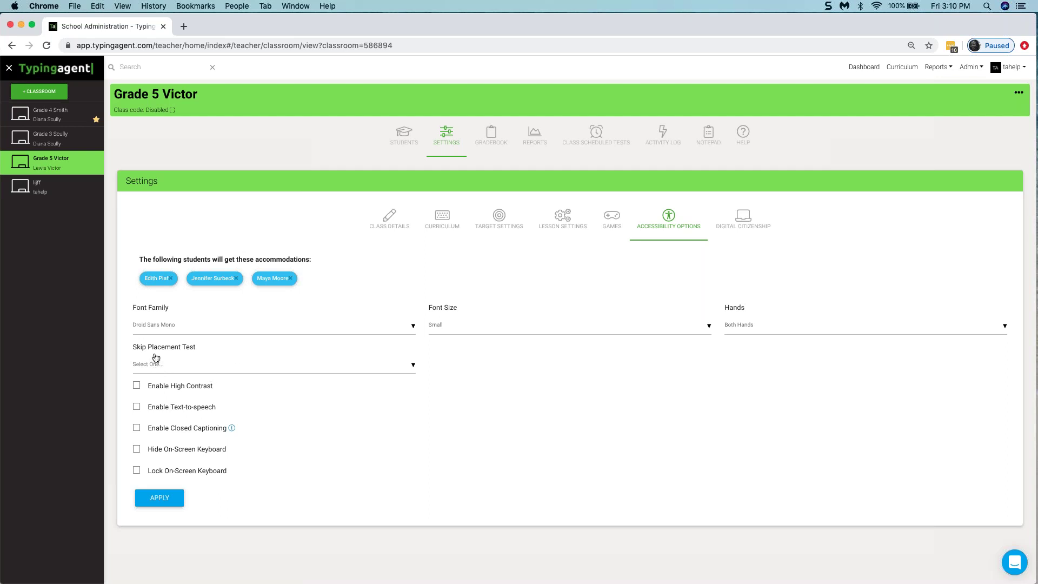
pyautogui.click(197, 369)
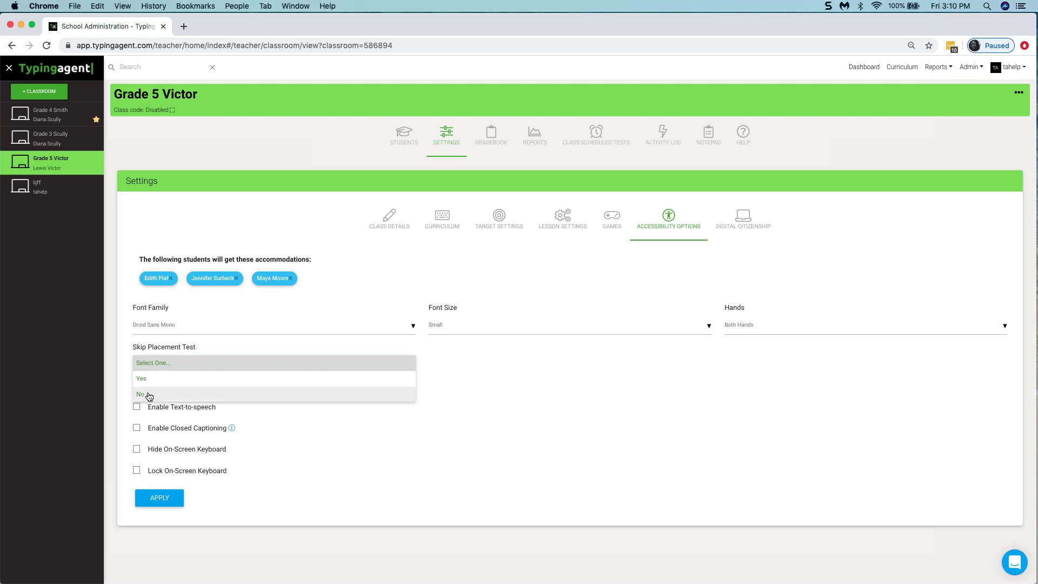
pyautogui.click(142, 379)
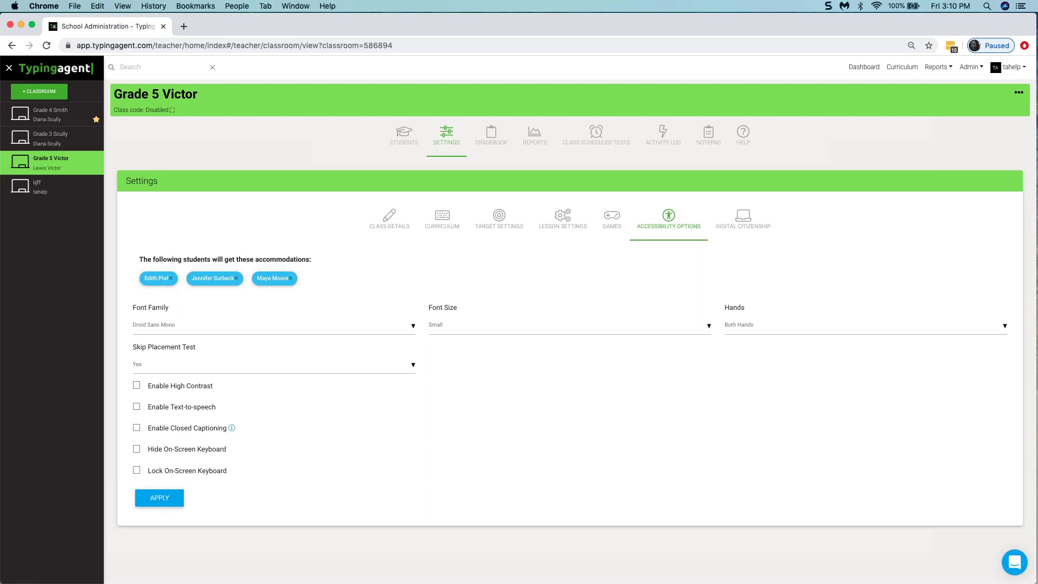
# Remove the third student from Grade 5 accommodations, then show the Grade 4 class roster
pyautogui.click(291, 278)
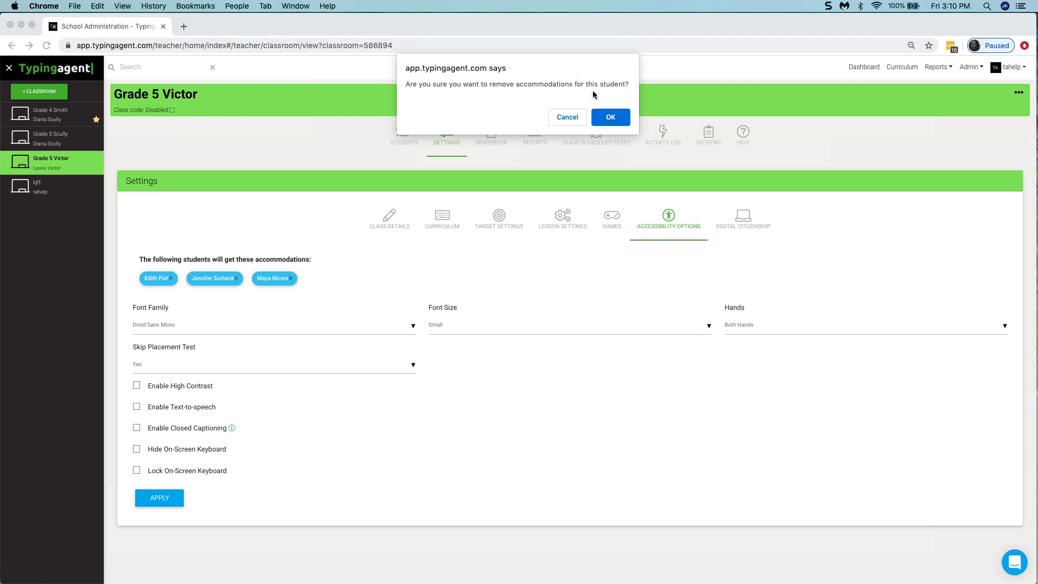
pyautogui.click(614, 122)
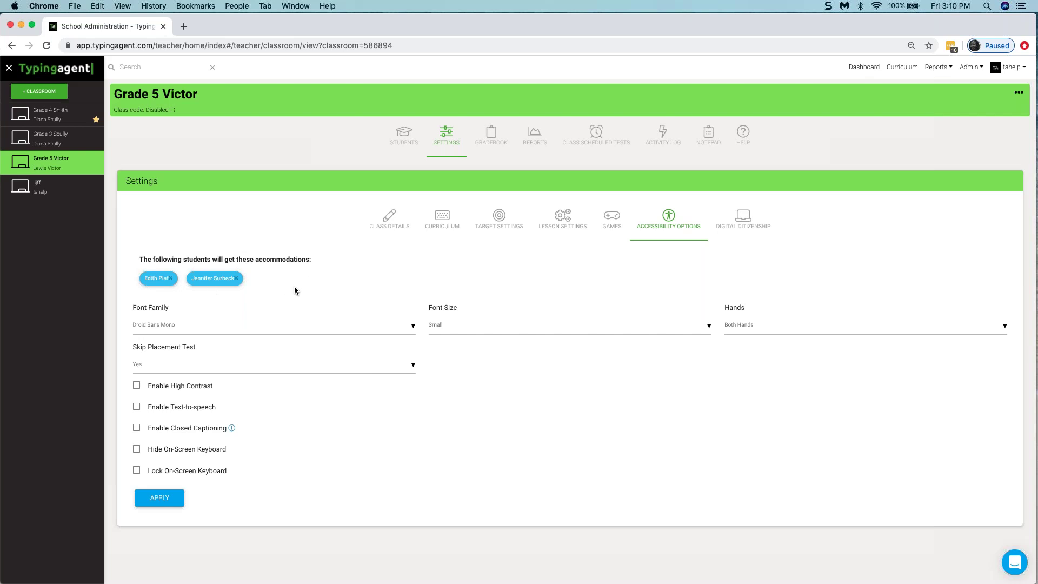
pyautogui.click(47, 117)
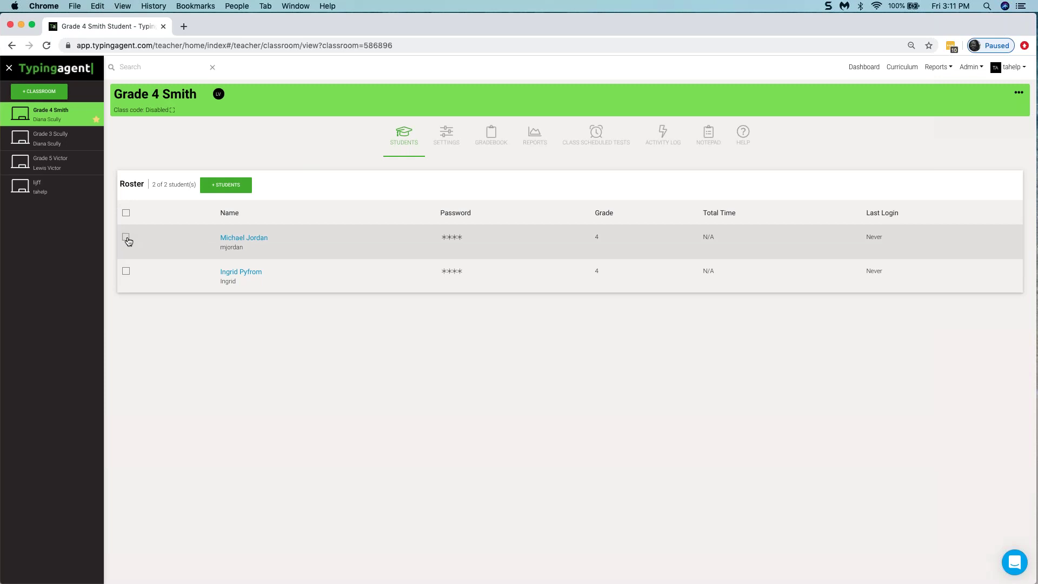
# Apply a Skip Placement Test accommodation to the first Grade 4 Smith student
pyautogui.click(127, 239)
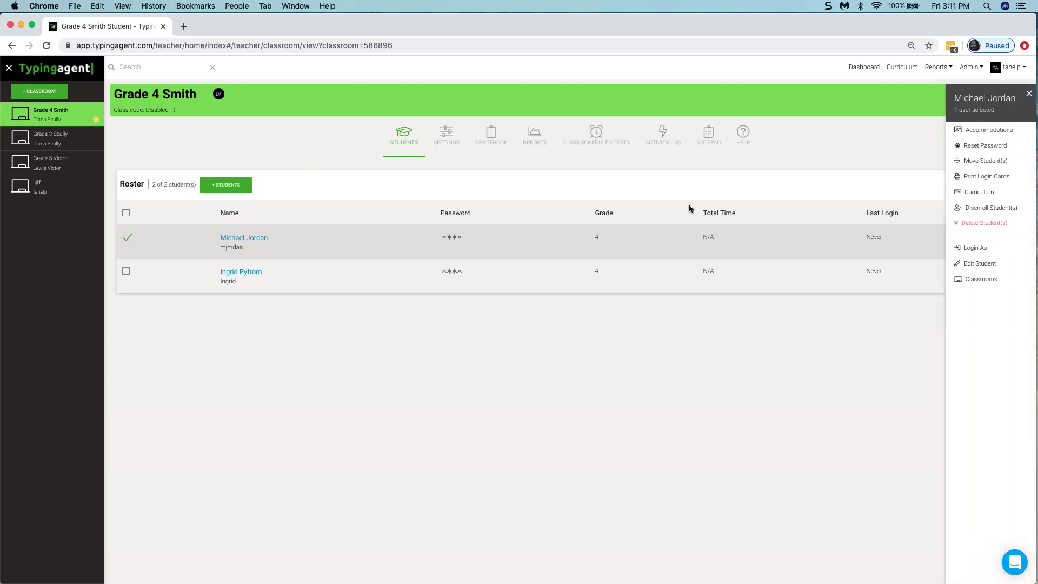
pyautogui.click(992, 130)
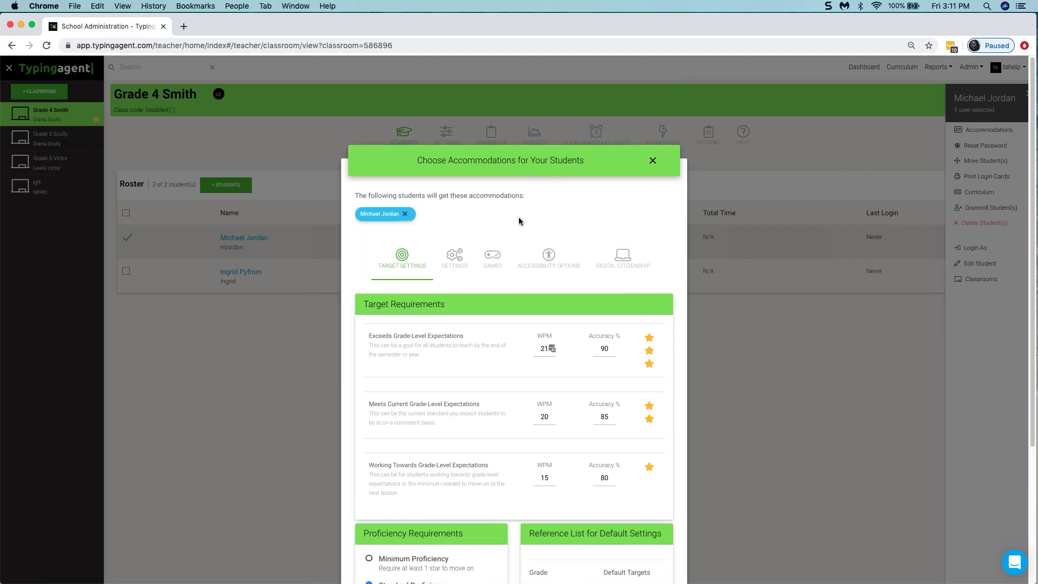
pyautogui.click(454, 258)
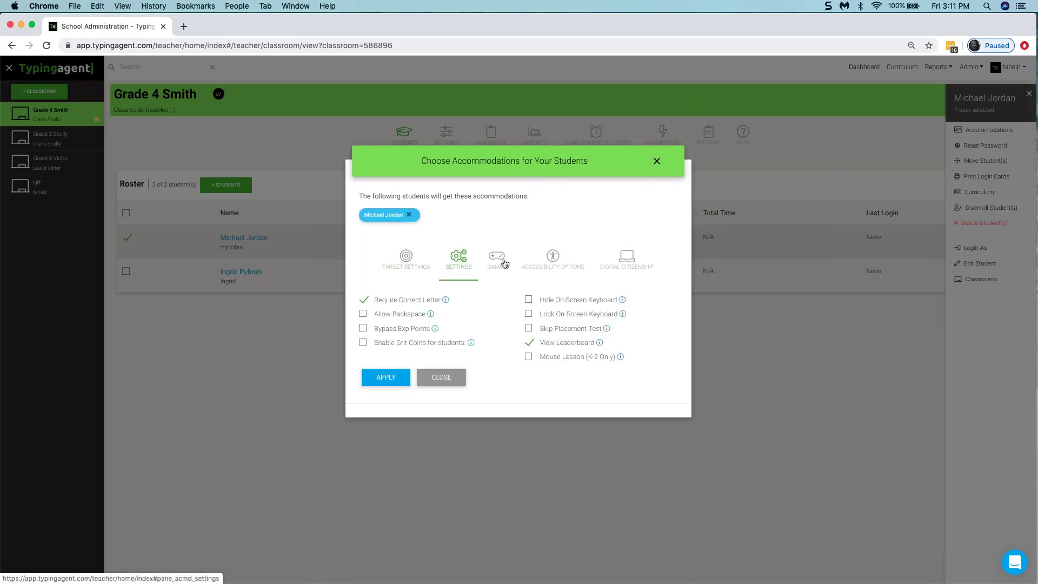
pyautogui.click(529, 329)
pyautogui.moveTo(608, 331)
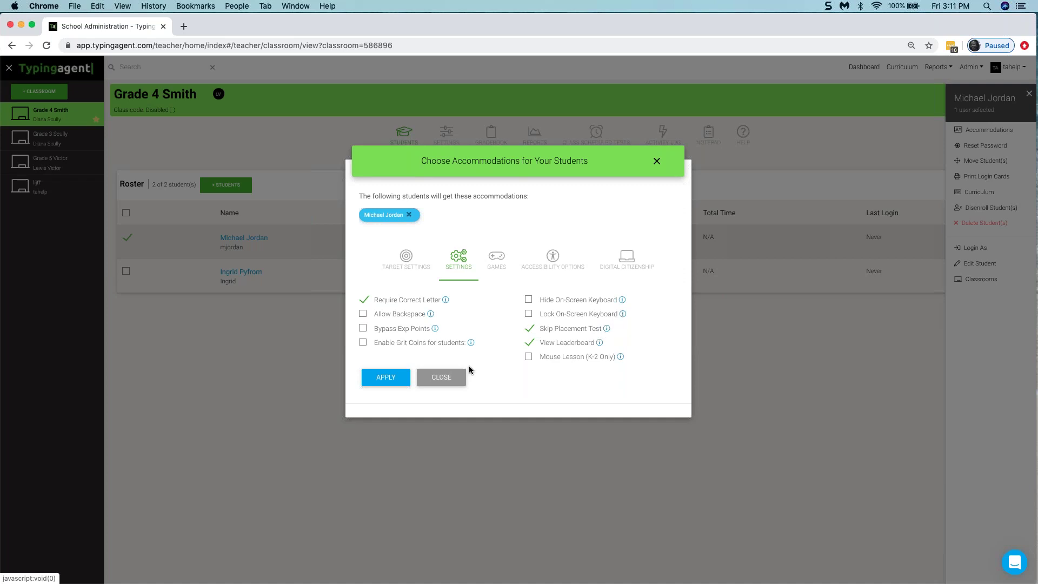
pyautogui.click(384, 378)
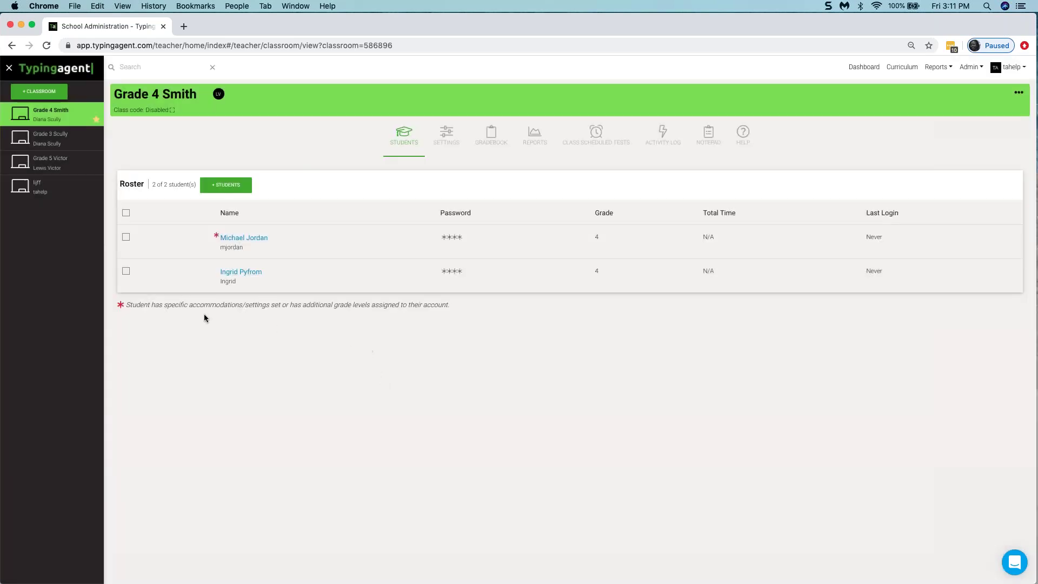